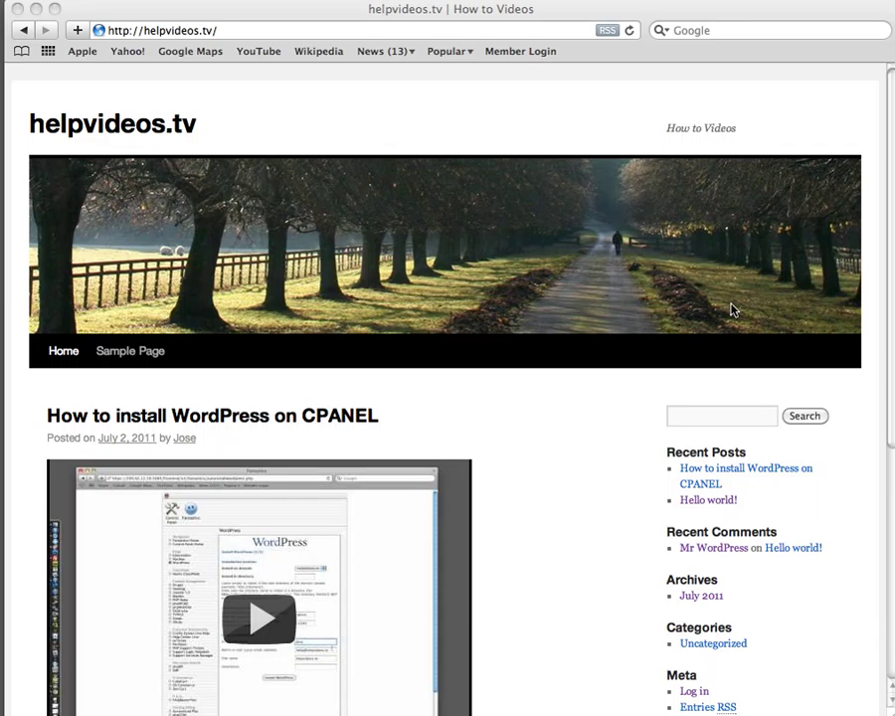
Go to the site's wp-admin page and log in with the admin username and password
left_click(255, 30)
left_click(261, 31)
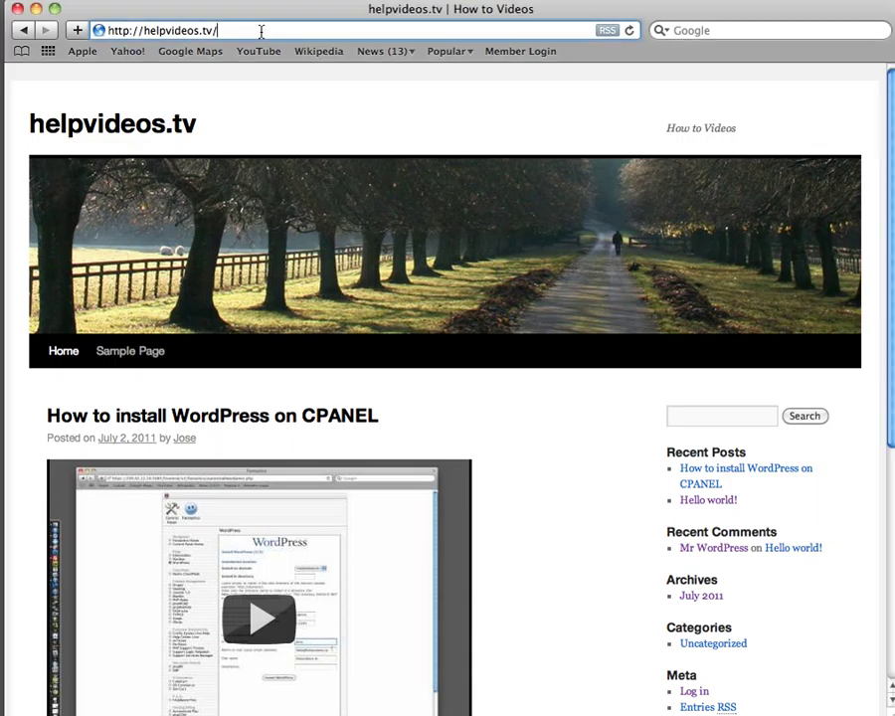
type("wp-admin")
key("Return")
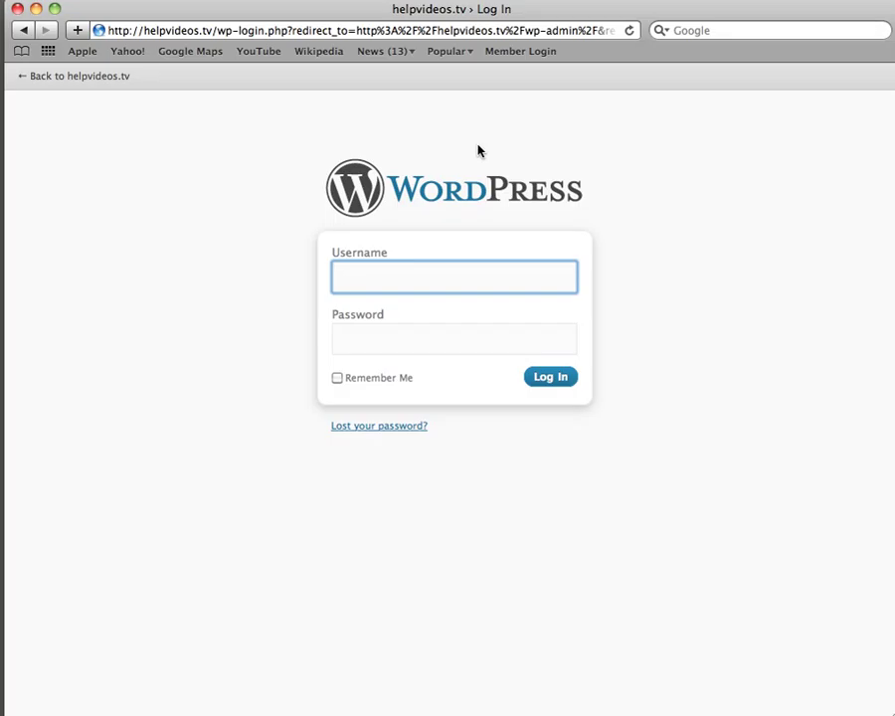
type("admin")
key("Tab")
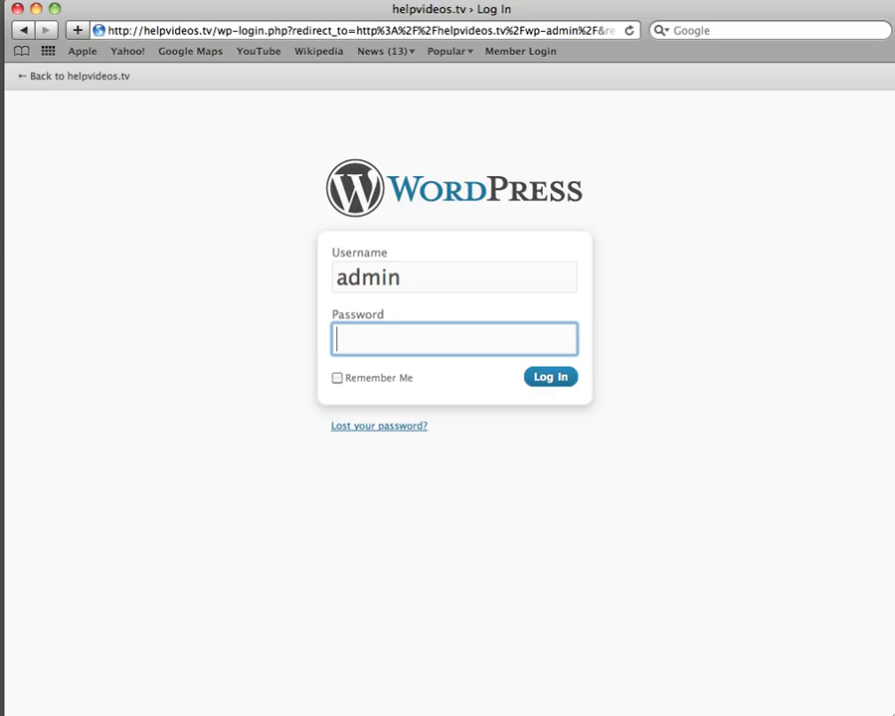
type("••••••")
key("Return")
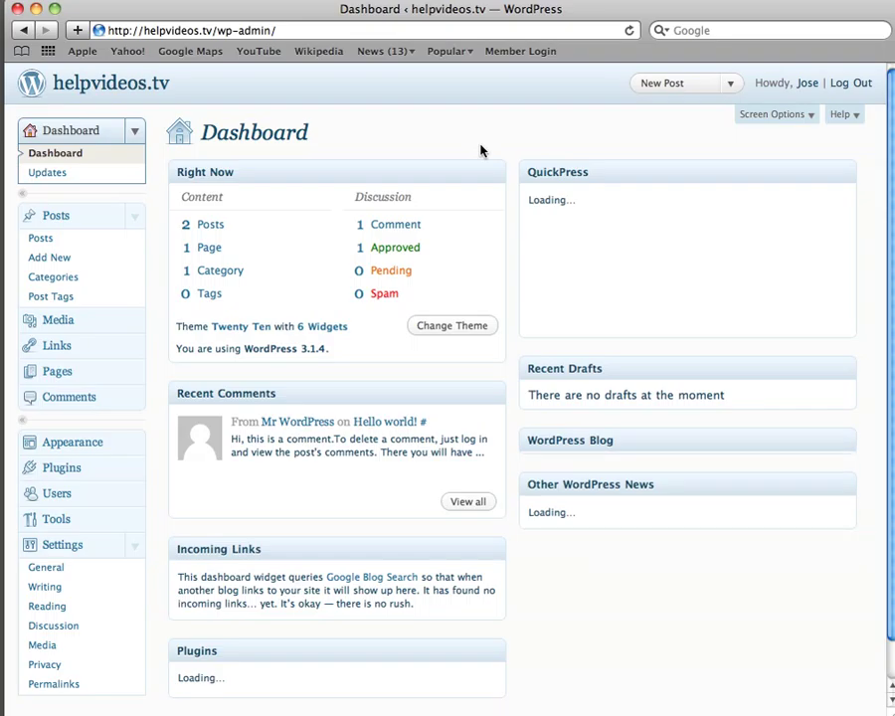
Collapse the Posts and Settings menus, then choose Posts > Add New
left_click(137, 223)
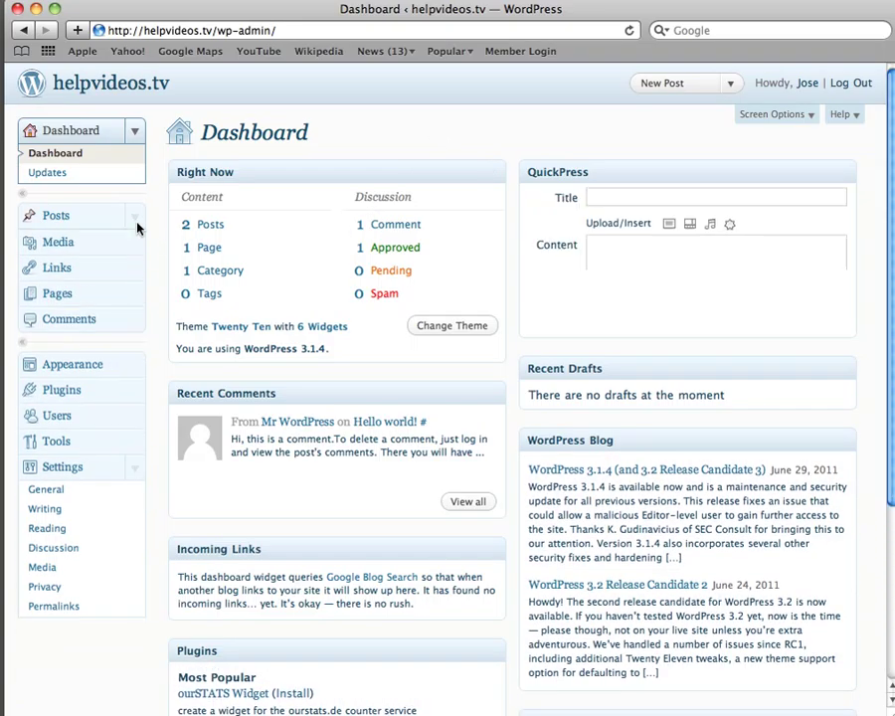
left_click(137, 462)
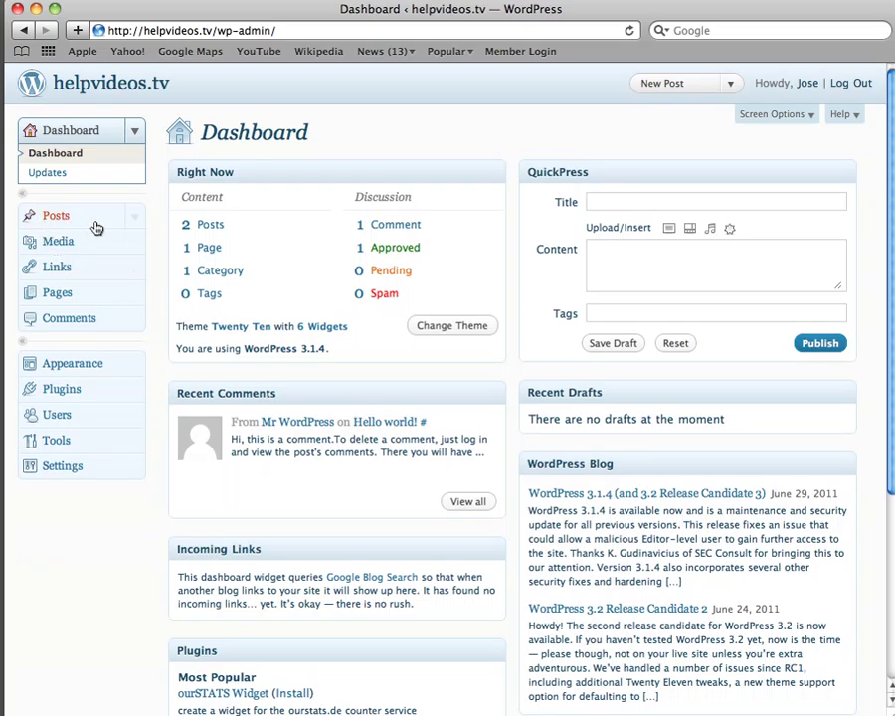
left_click(135, 219)
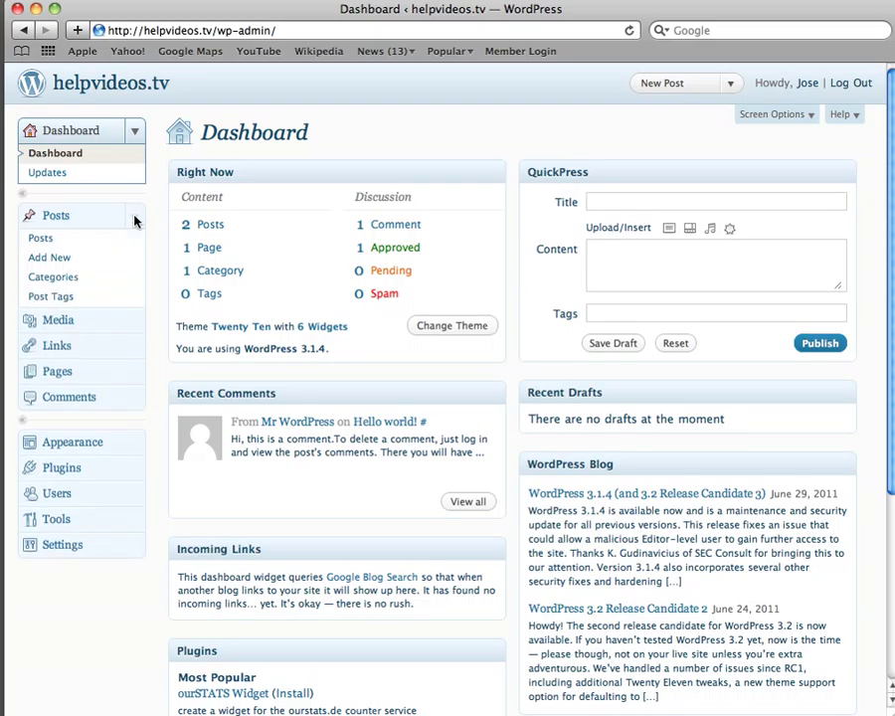
left_click(57, 261)
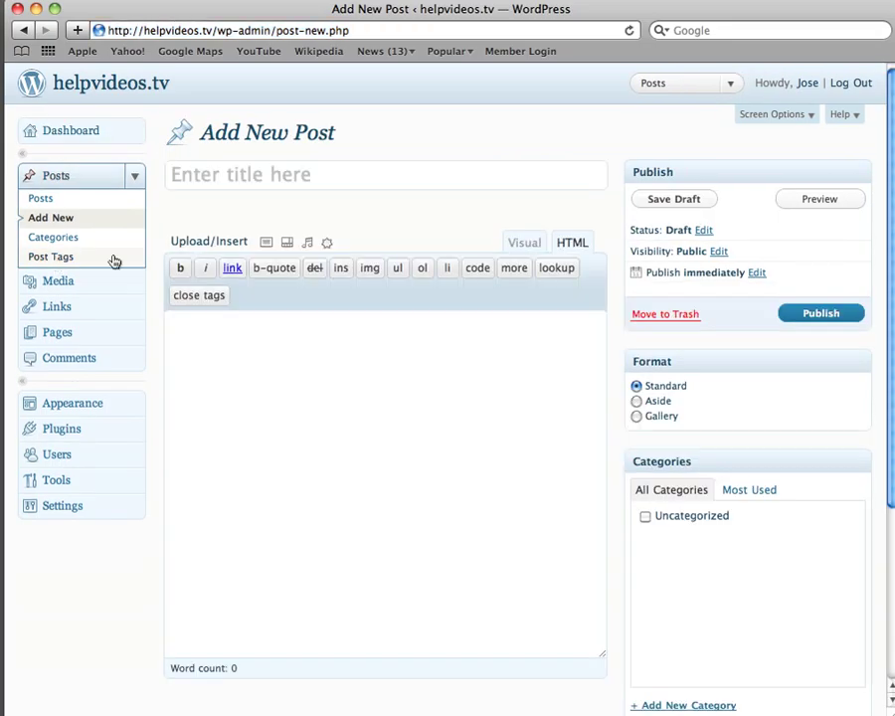
Enter 'test' as the post title, switch to the Visual editor, and open Add an Image
left_click(215, 177)
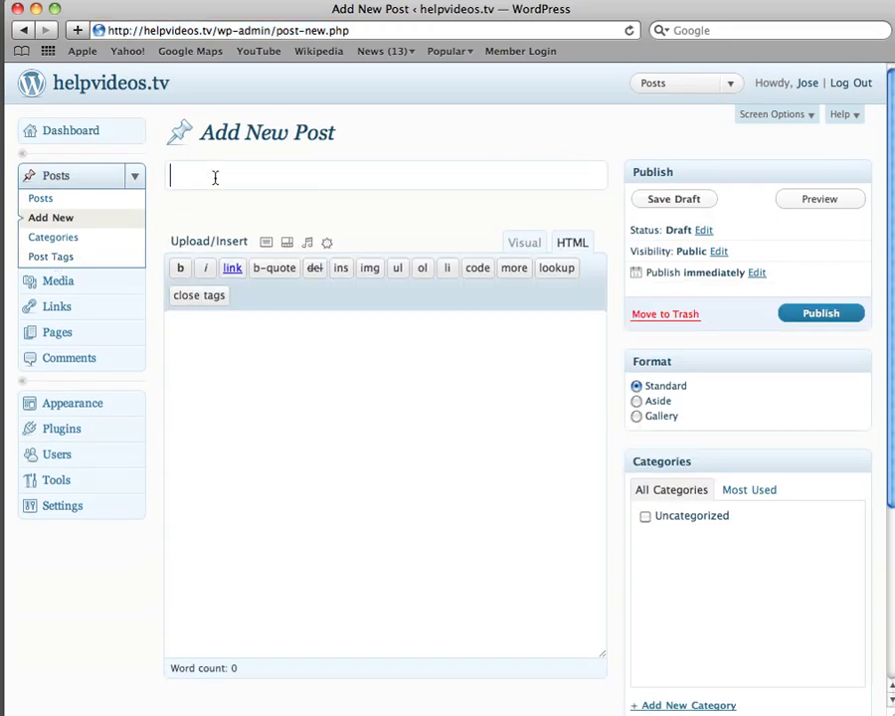
type("test")
left_click(509, 248)
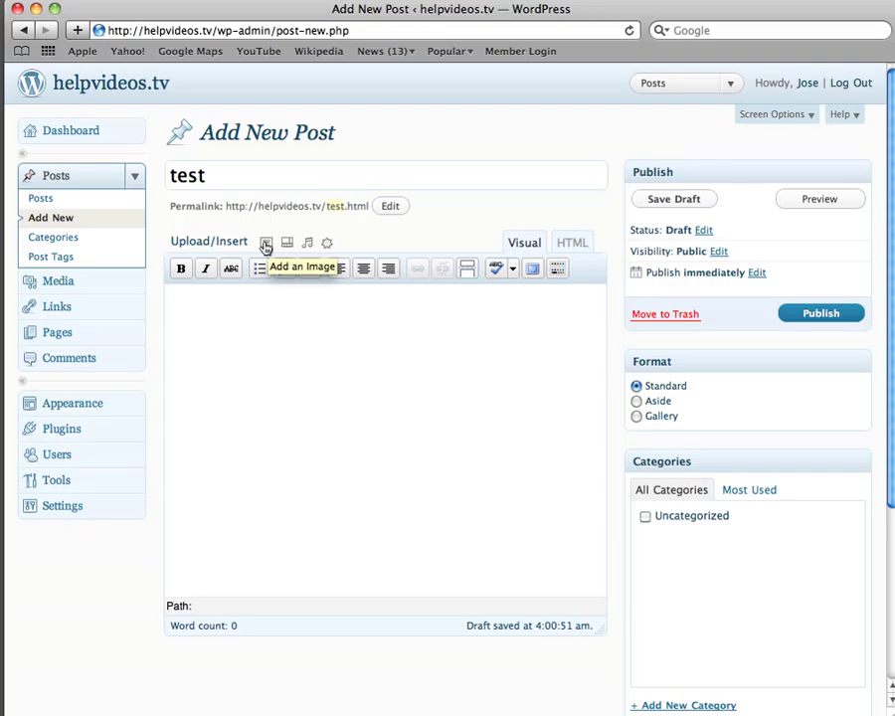
left_click(266, 245)
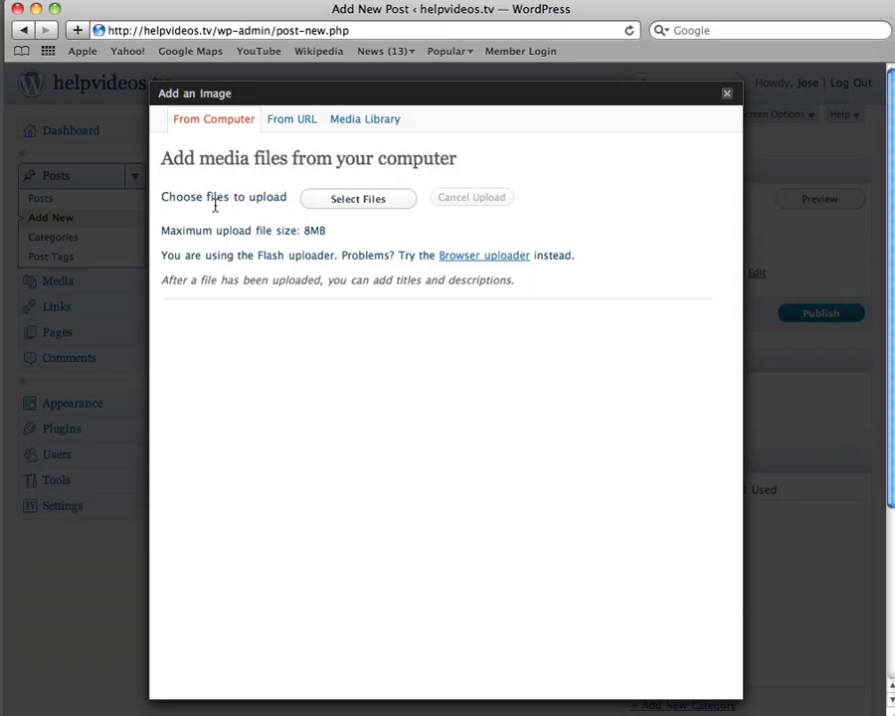
Upload Help TV.jpeg from the Desktop folder through the file chooser
left_click(345, 200)
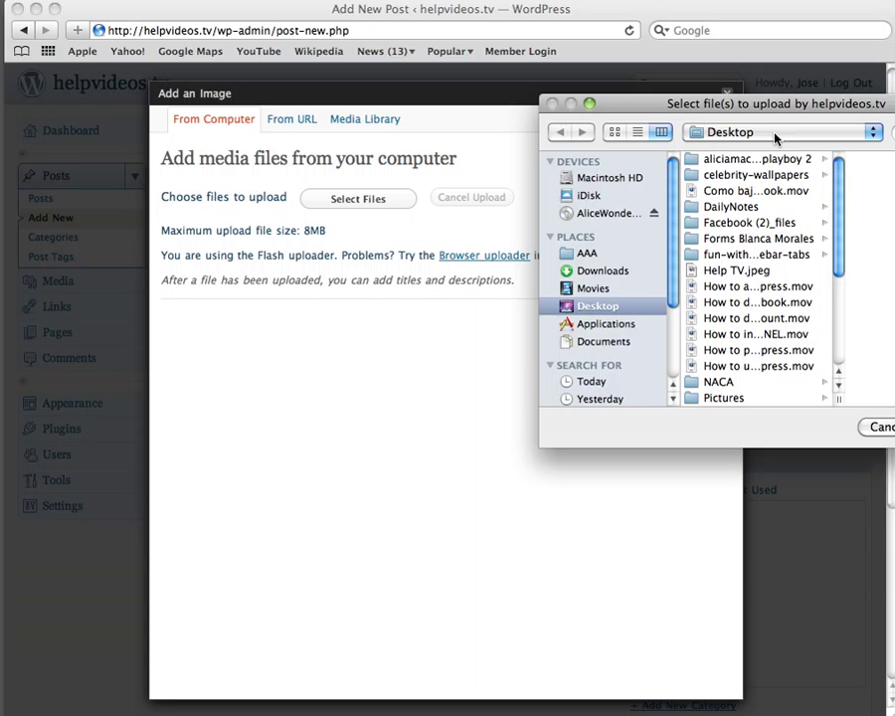
left_click_drag(758, 105, 478, 116)
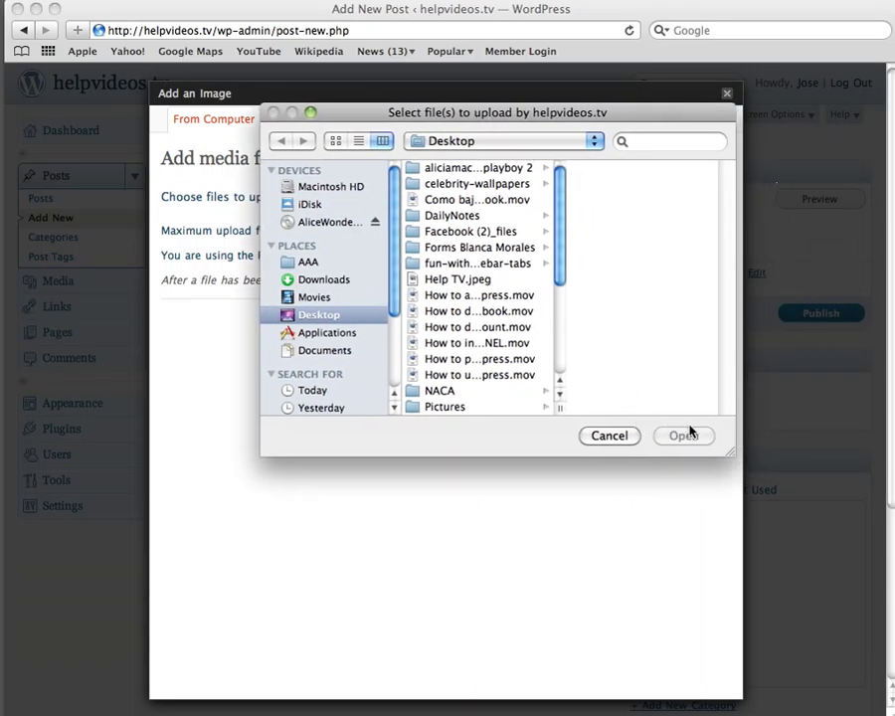
left_click_drag(731, 455, 774, 523)
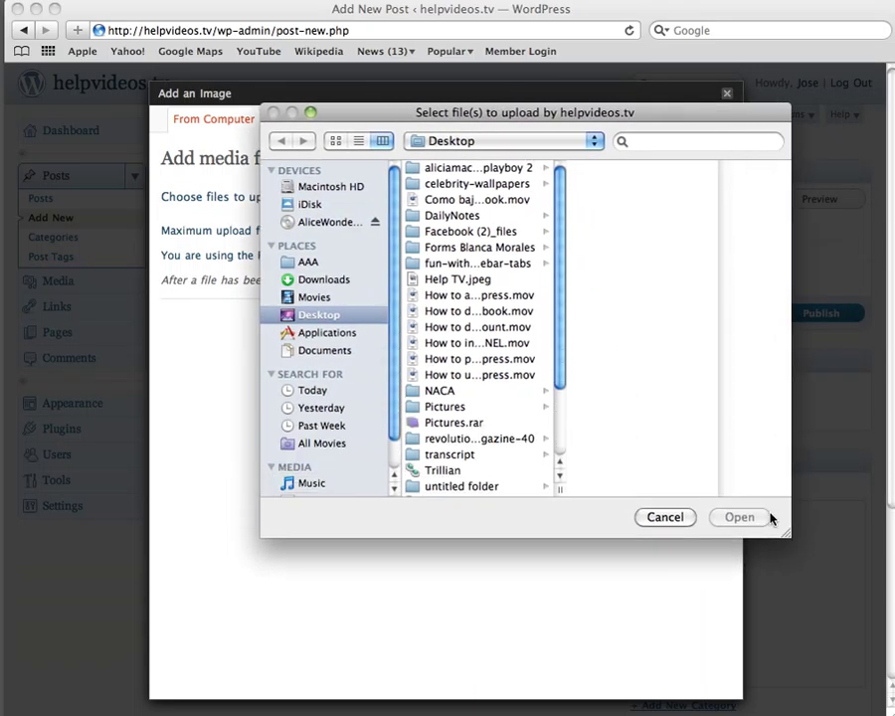
left_click(310, 318)
mouse_move(560, 298)
left_mouse_down()
mouse_move(562, 397)
mouse_move(561, 285)
left_mouse_up()
left_click_drag(561, 333, 560, 455)
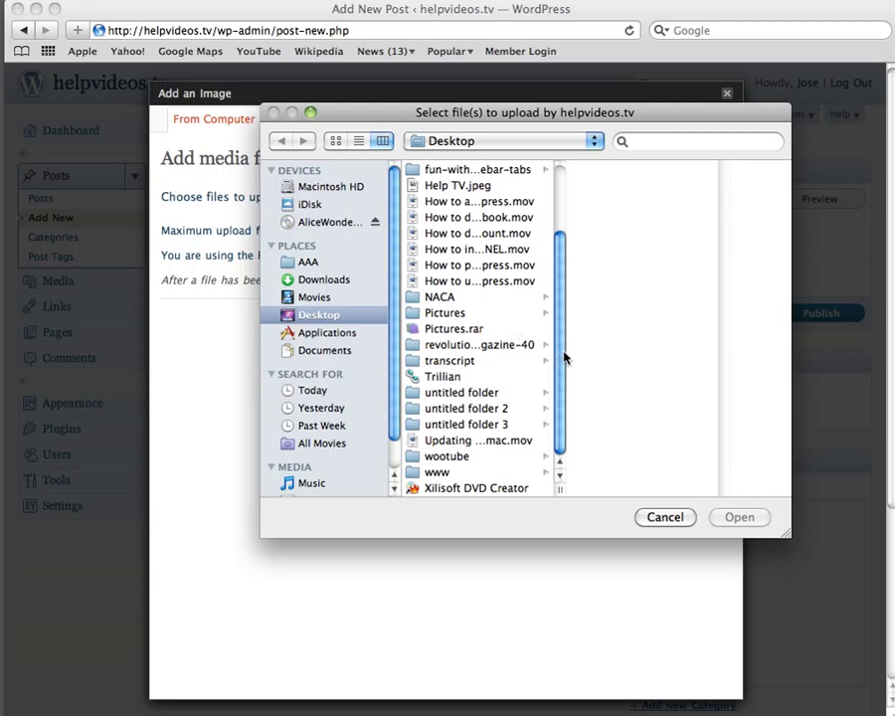
left_click_drag(562, 358, 563, 299)
left_click(461, 271)
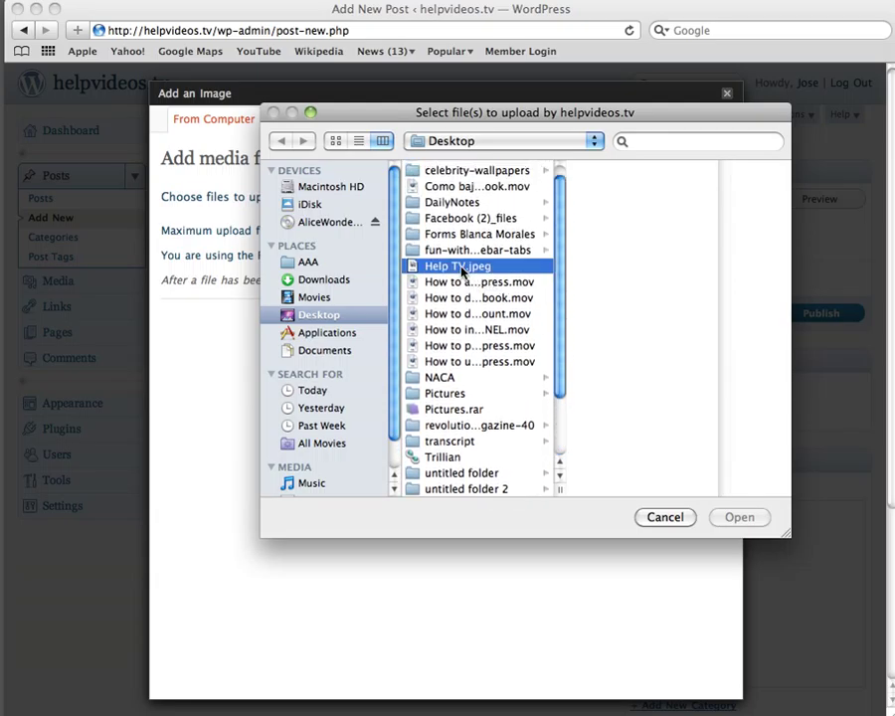
double_click(462, 271)
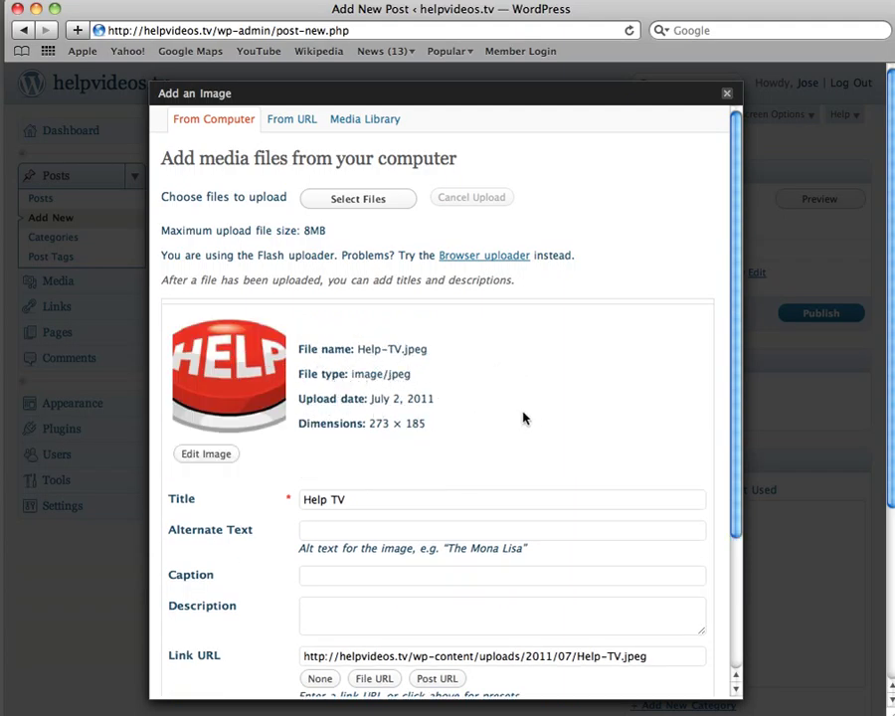
Set the image alignment to None and insert the full-size HELP image into the post
scroll(539, 391, "down", 3)
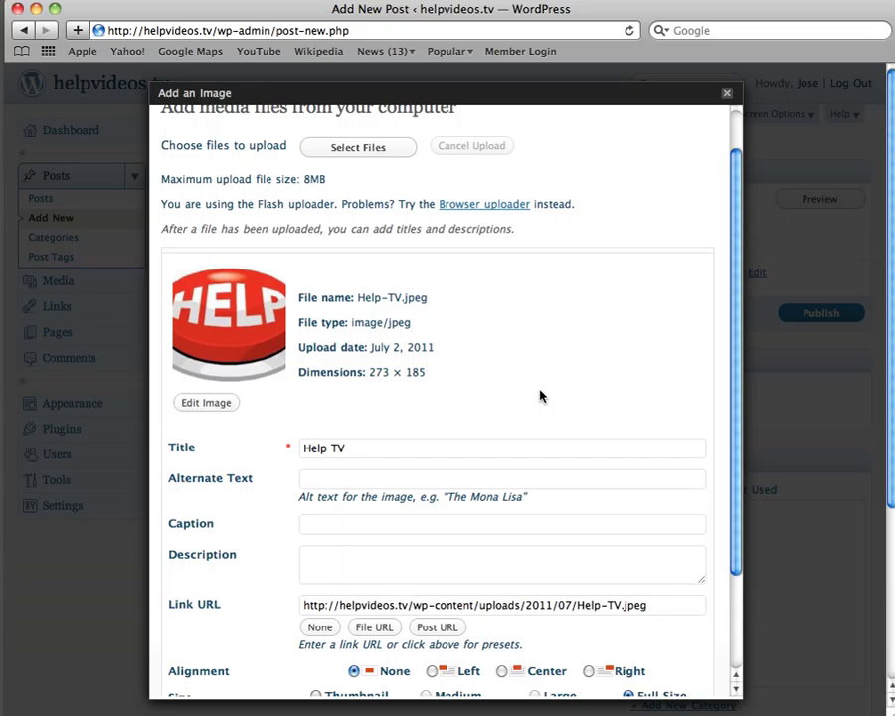
scroll(539, 395, "down", 5)
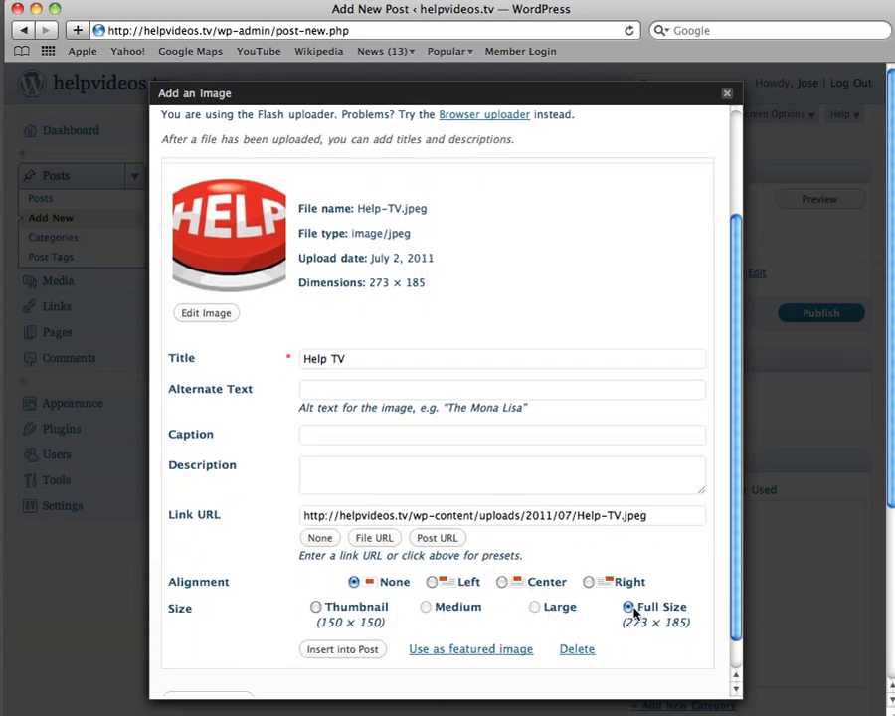
left_click(354, 582)
left_click(347, 651)
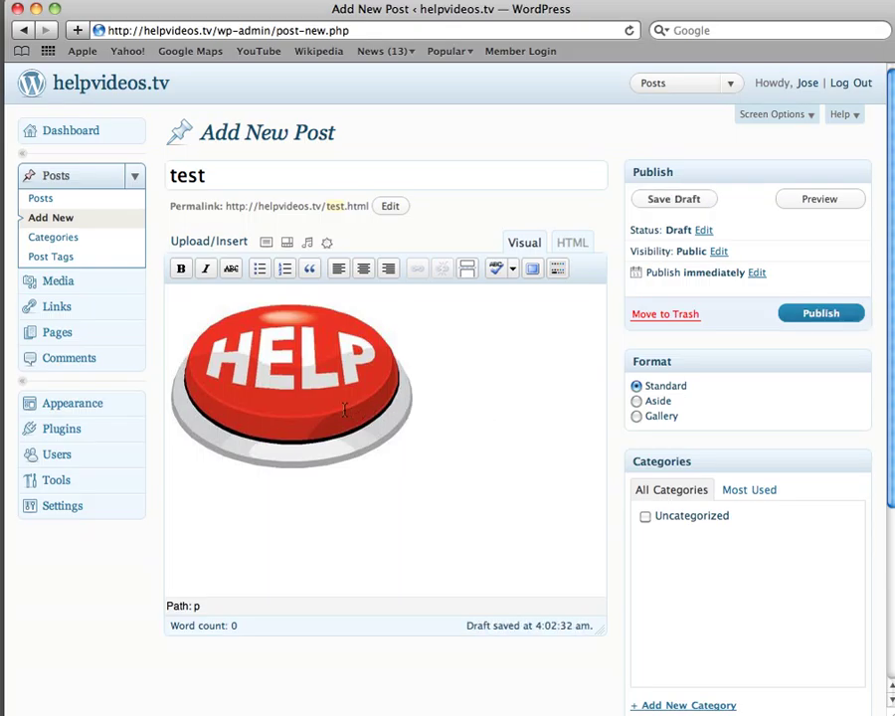
In the HELP image's Edit Image settings, set its size to 60% and its alignment to Left
left_click(282, 384)
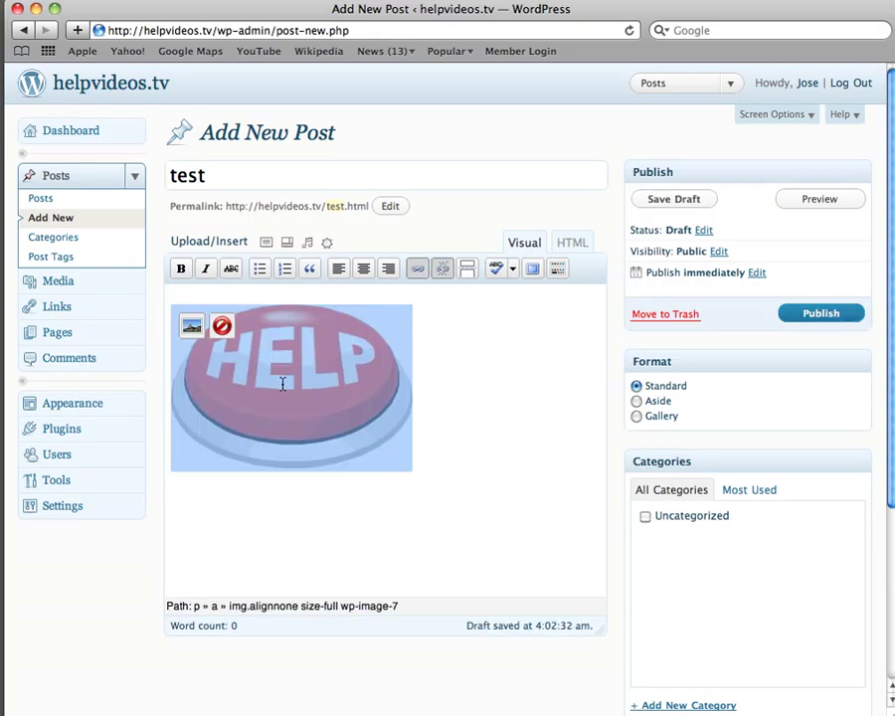
left_click(191, 326)
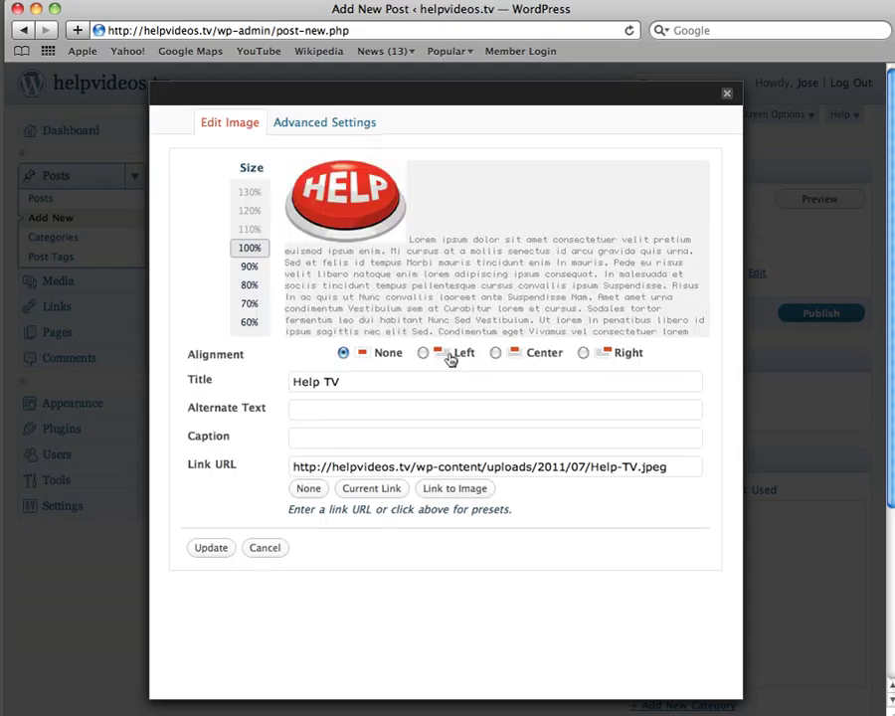
left_click(250, 286)
left_click(251, 307)
left_click(250, 323)
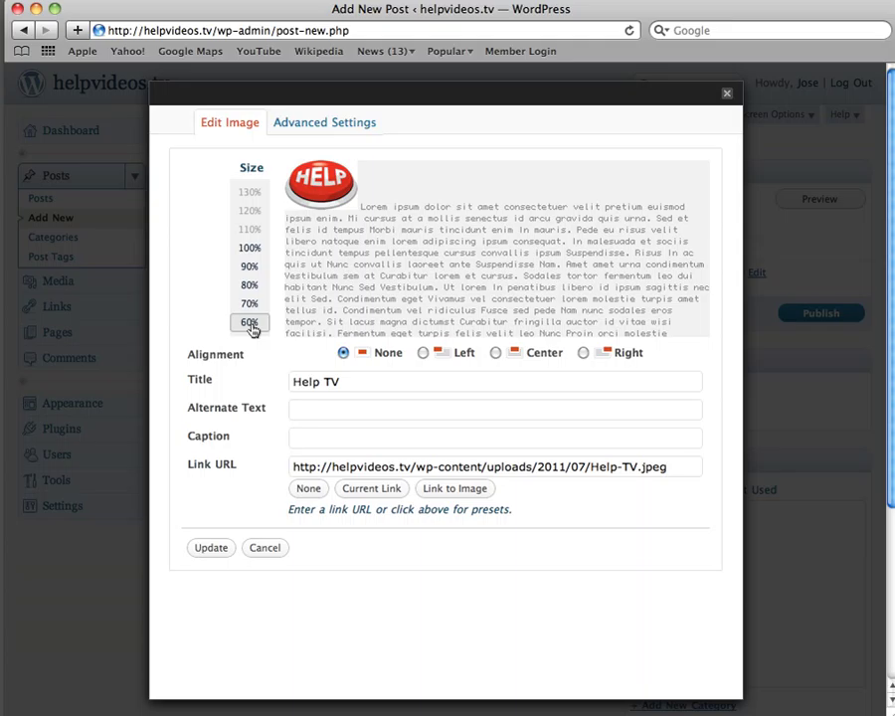
left_click(422, 352)
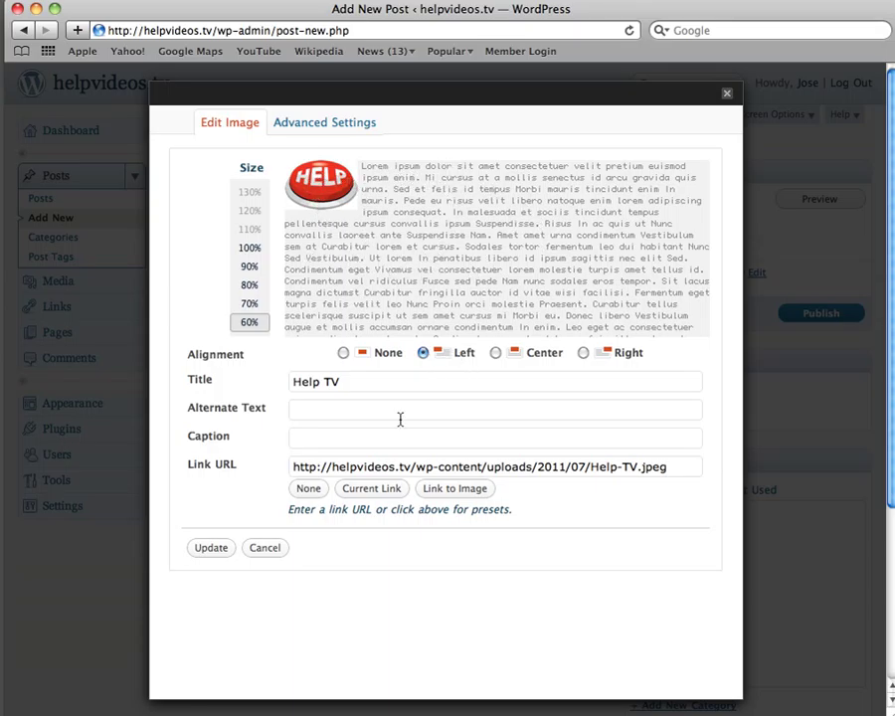
Apply the image edits, type sample text beside the image, tick Uncategorized, and publish
left_click(211, 549)
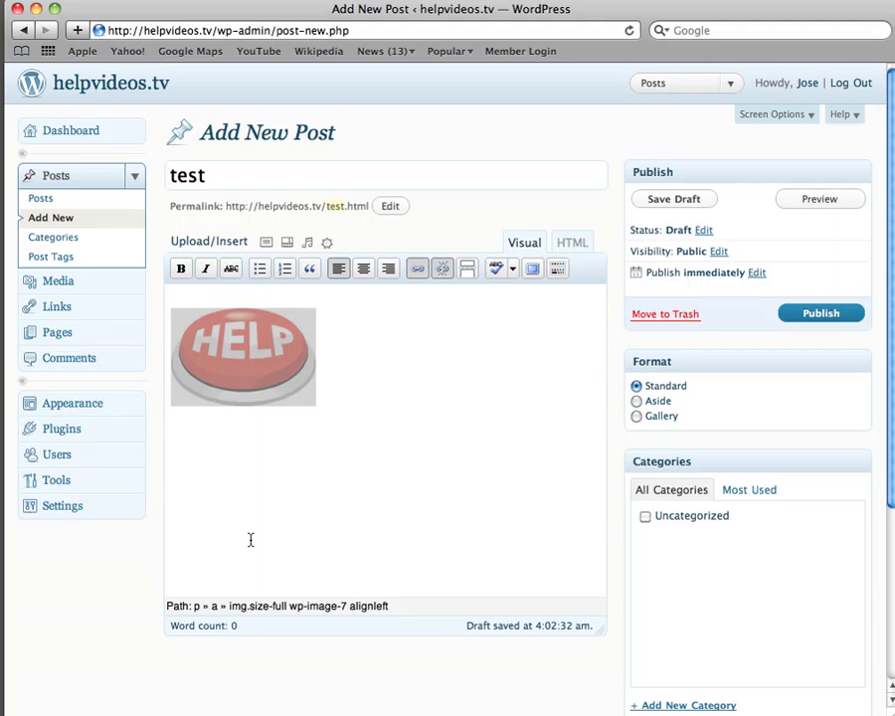
left_click(353, 350)
type("dfhad")
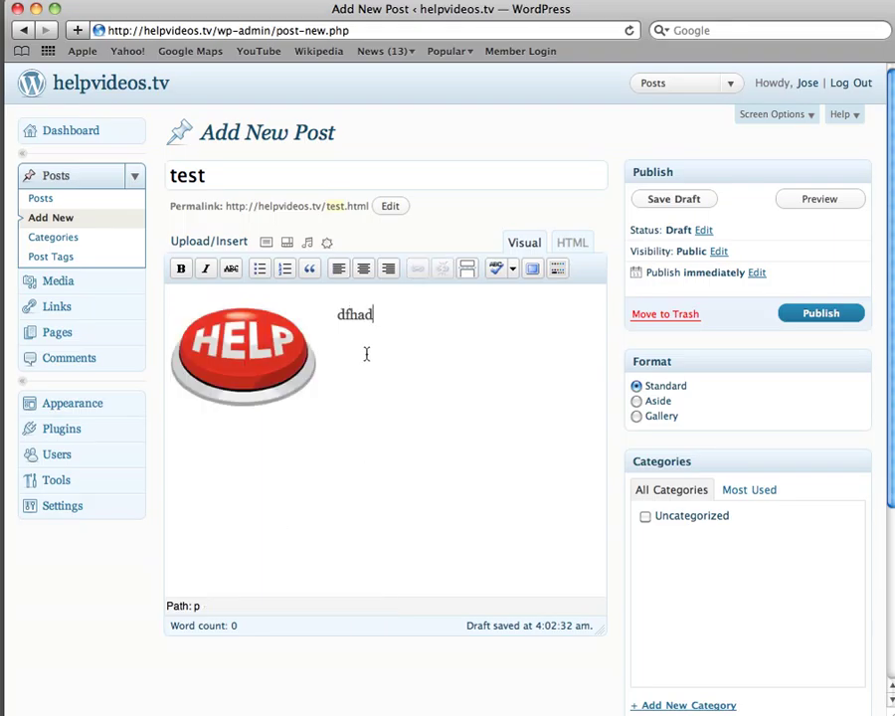
type("fbaebagbnadgbndagnbadgnbagdnadfgnadfgndgn")
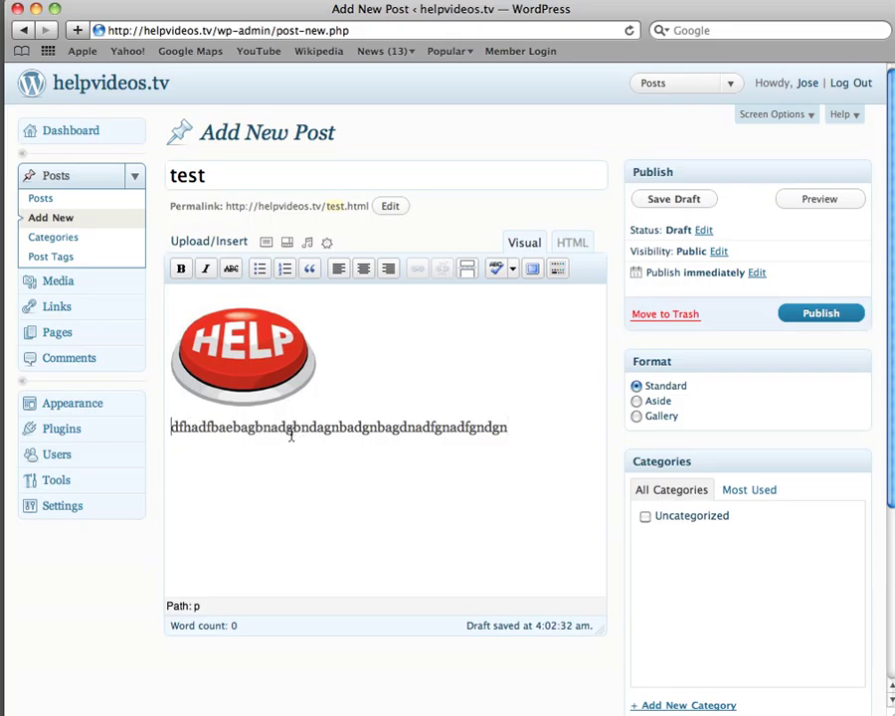
left_click(645, 516)
left_click(822, 316)
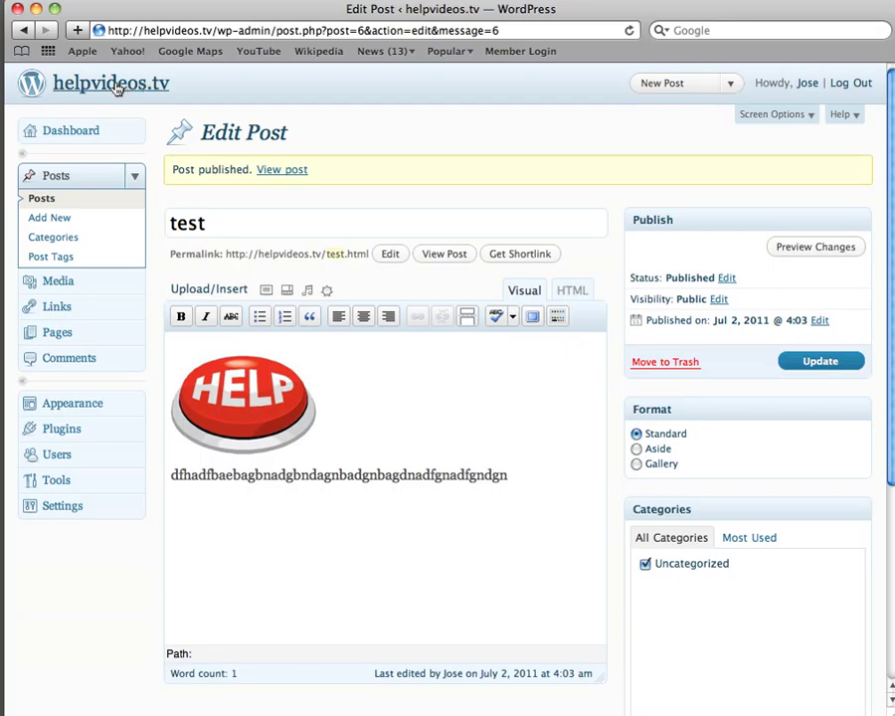
Open the site's public homepage and scroll to the test post
left_click(156, 95)
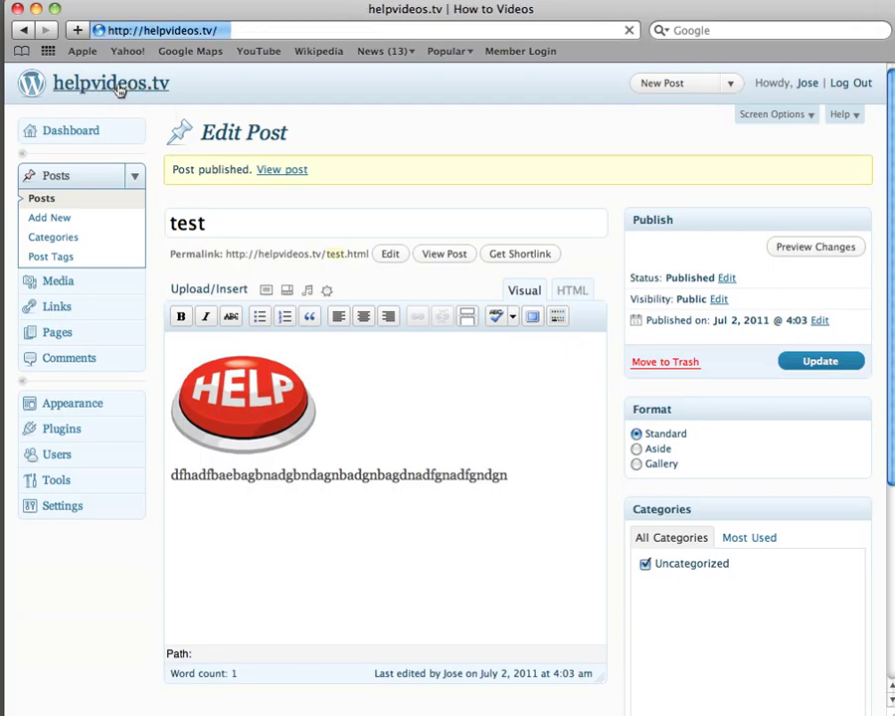
mouse_move(120, 103)
scroll(560, 365, "down", 2)
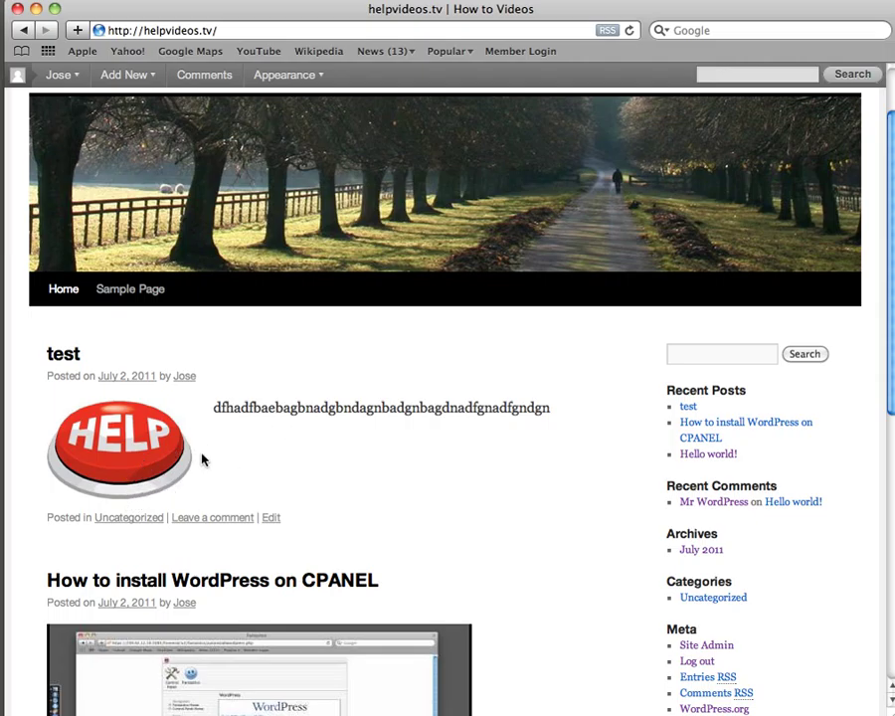
Open the HELP image alone in a new tab, view it, then close it
right_click(133, 459)
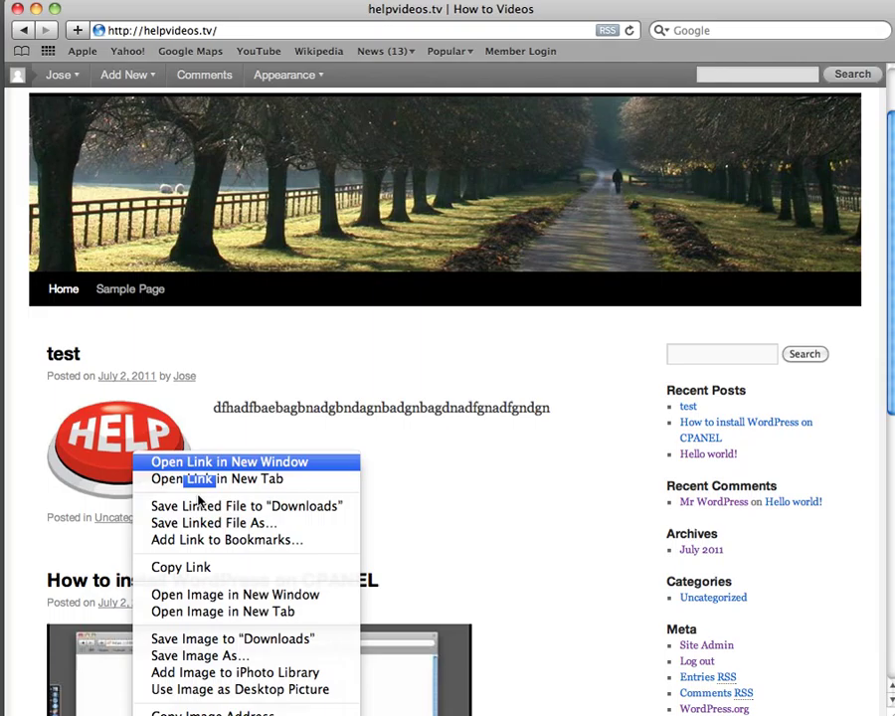
left_click(286, 614)
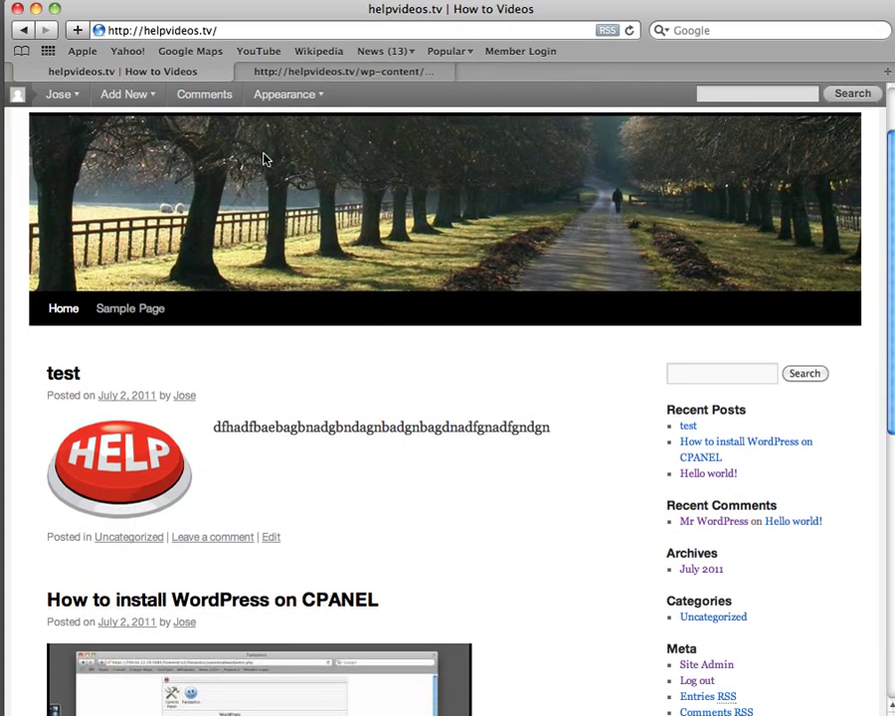
left_click(343, 74)
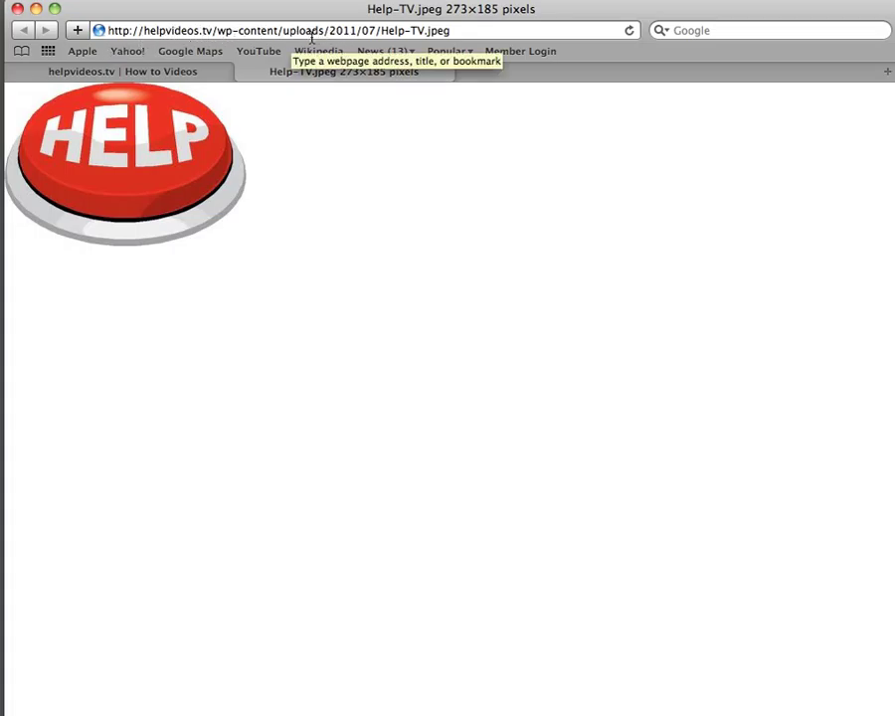
left_click_drag(456, 30, 381, 31)
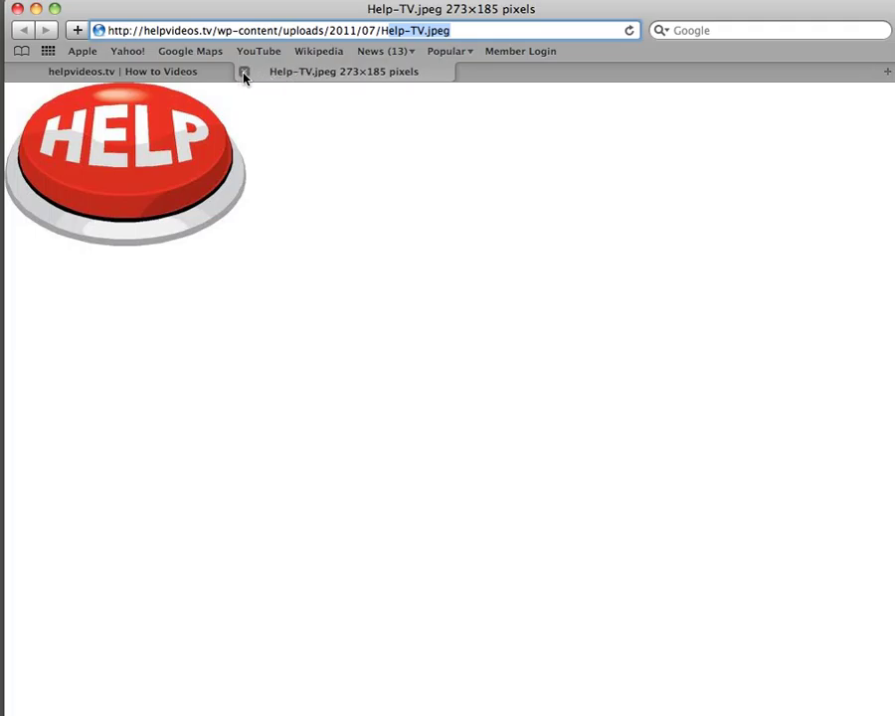
left_click(244, 73)
scroll(299, 398, "down", 2)
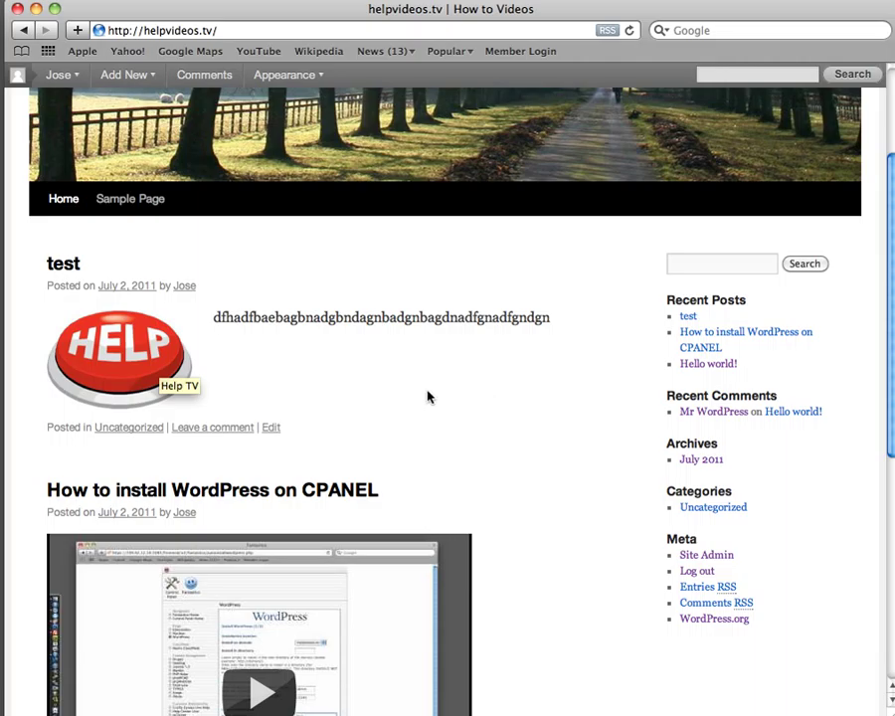
Move the test post to the Trash, then delete it permanently from Trash (1)
left_click(273, 429)
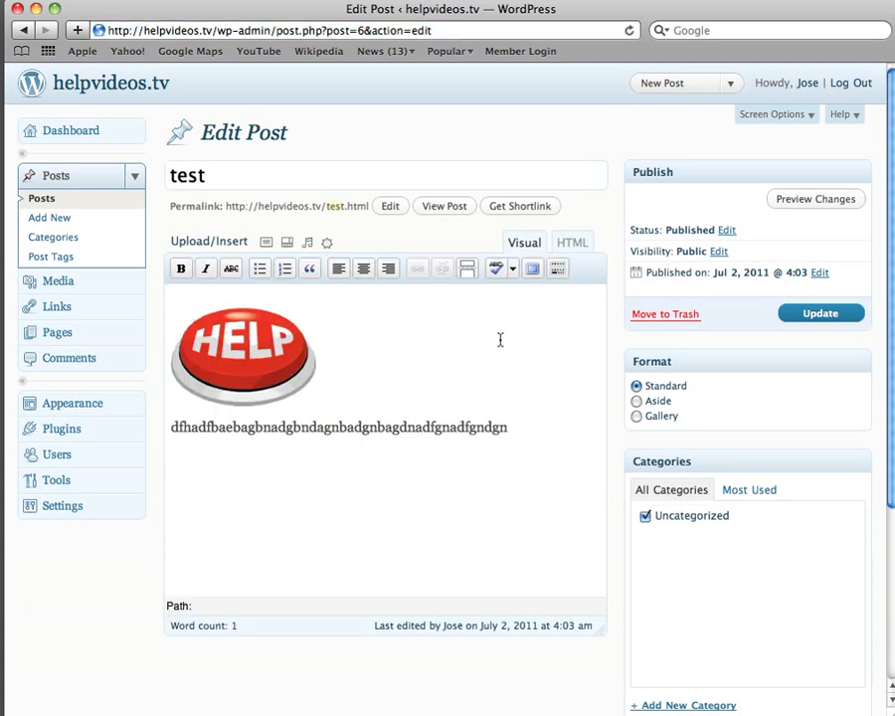
left_click(663, 316)
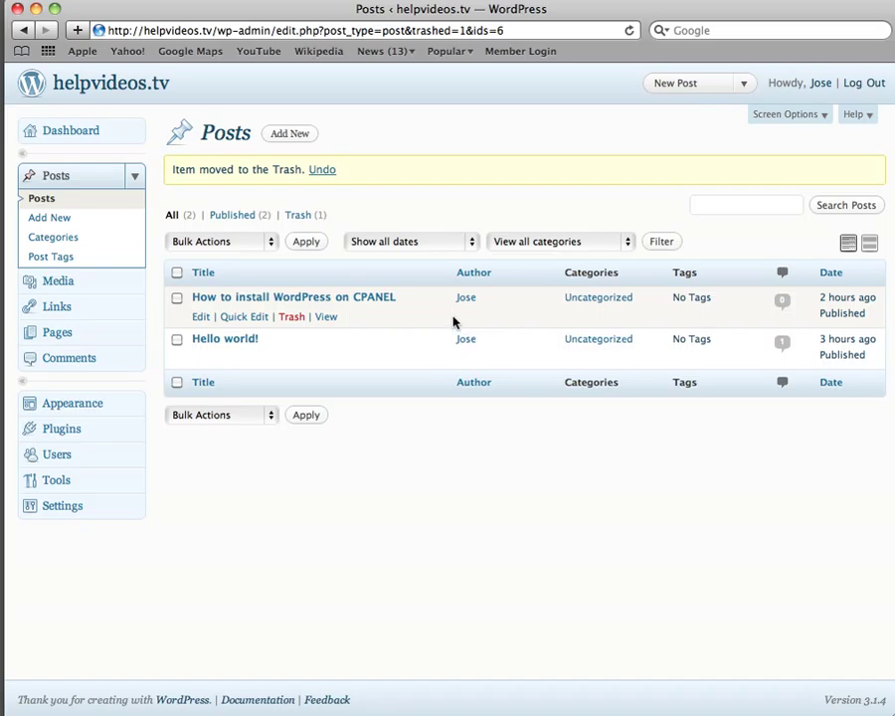
left_click(303, 220)
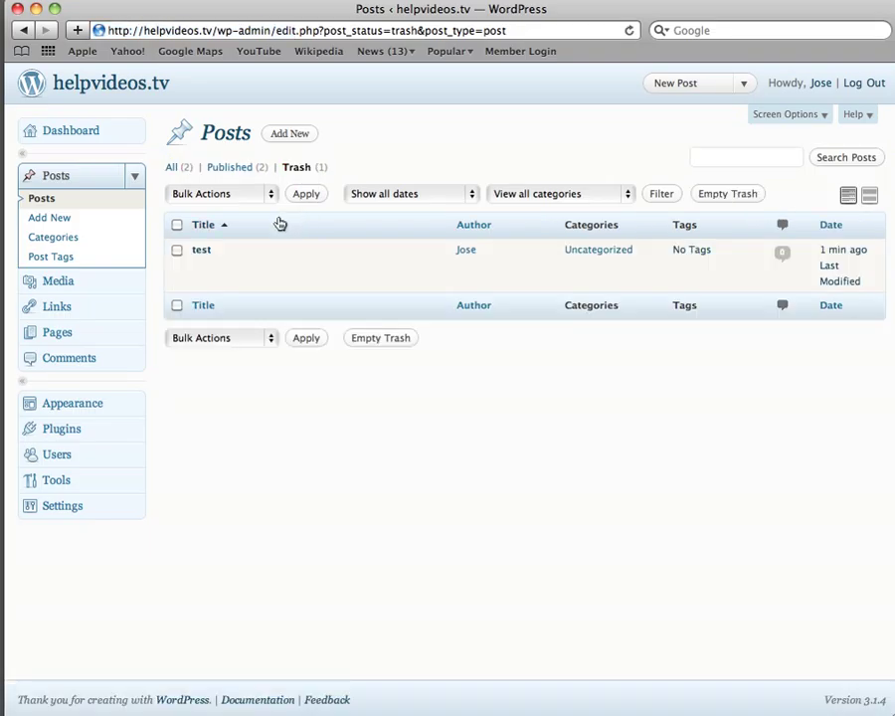
left_click(176, 251)
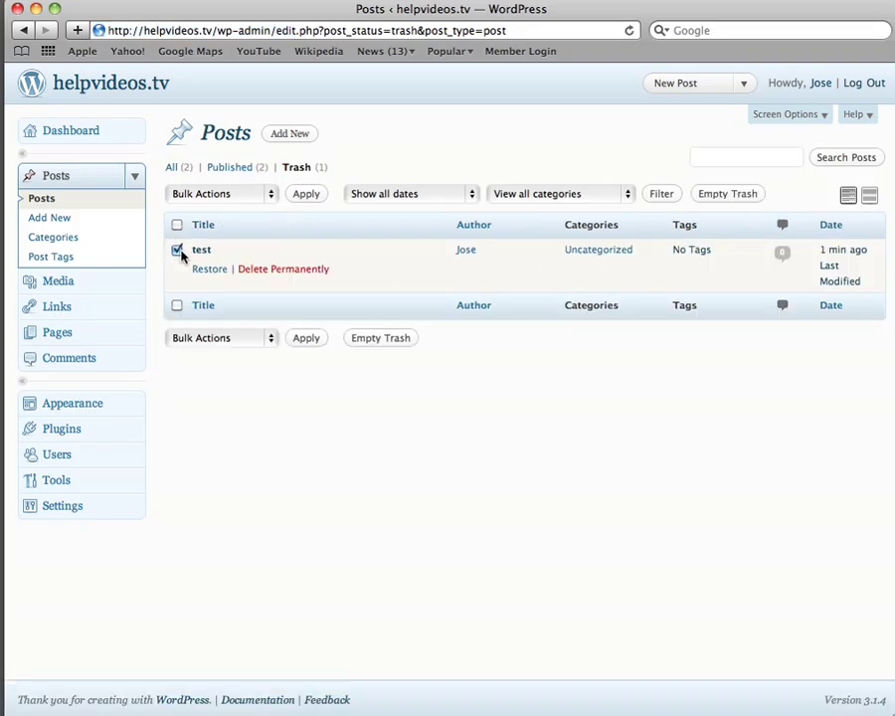
left_click(290, 270)
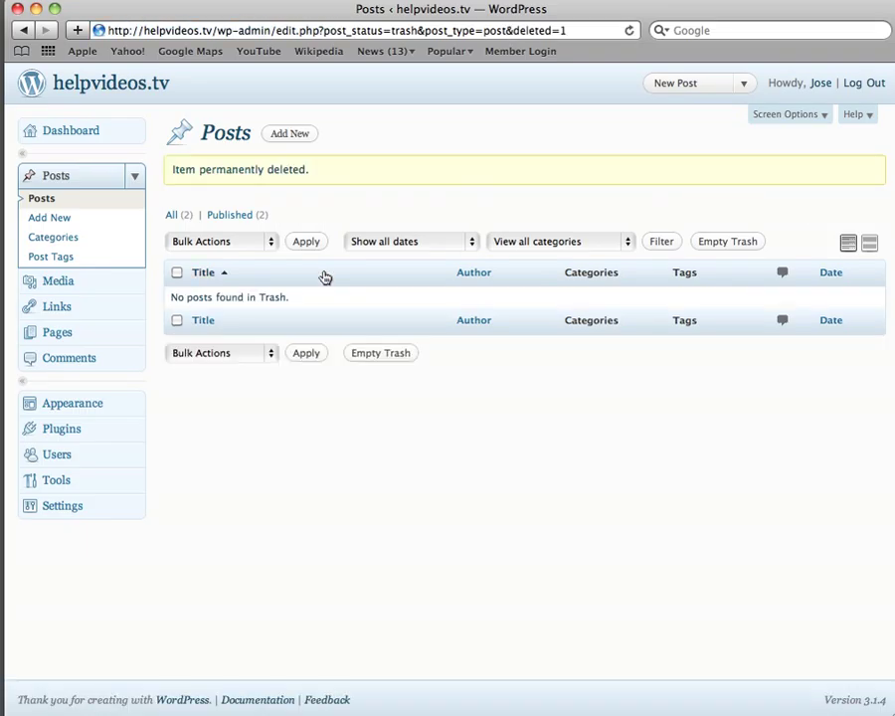